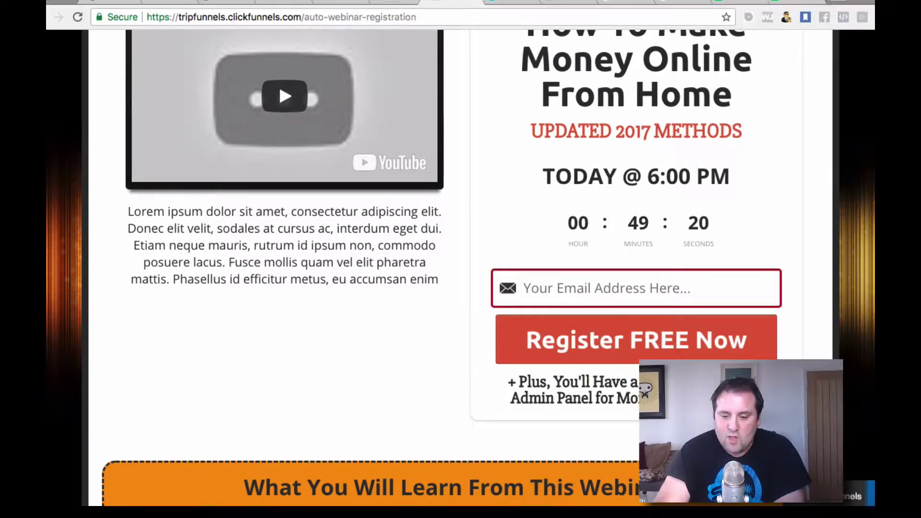
scroll(686, 242, "up", 3)
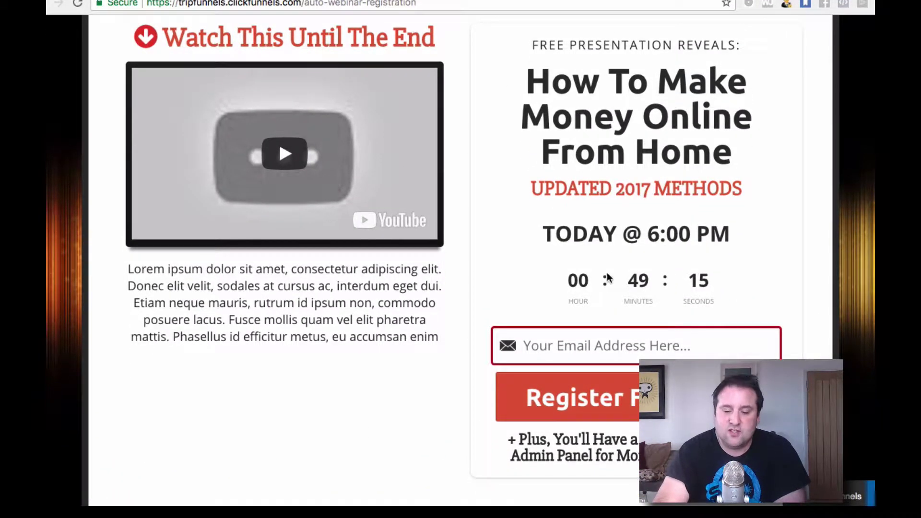
scroll(595, 270, "down", 1)
scroll(591, 268, "down", 3)
scroll(590, 268, "up", 5)
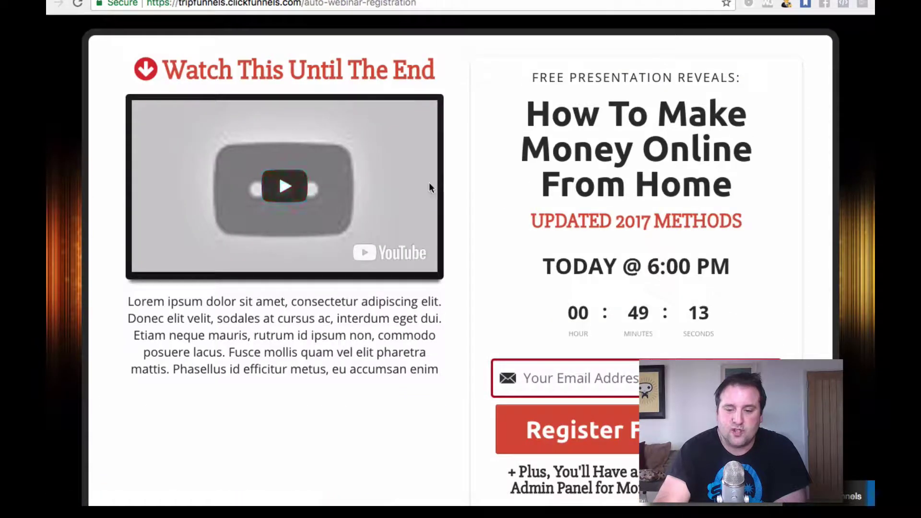
key("super+w")
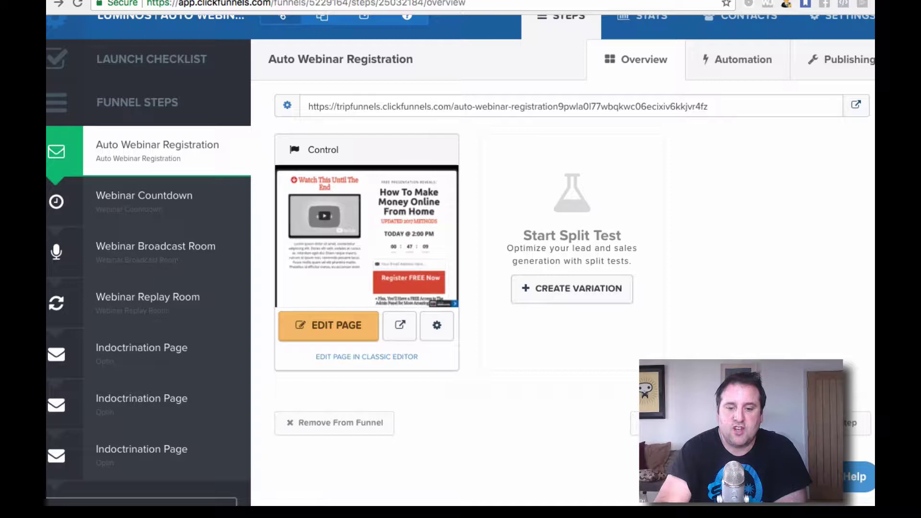
key("ctrl+Tab")
scroll(603, 307, "down", 3)
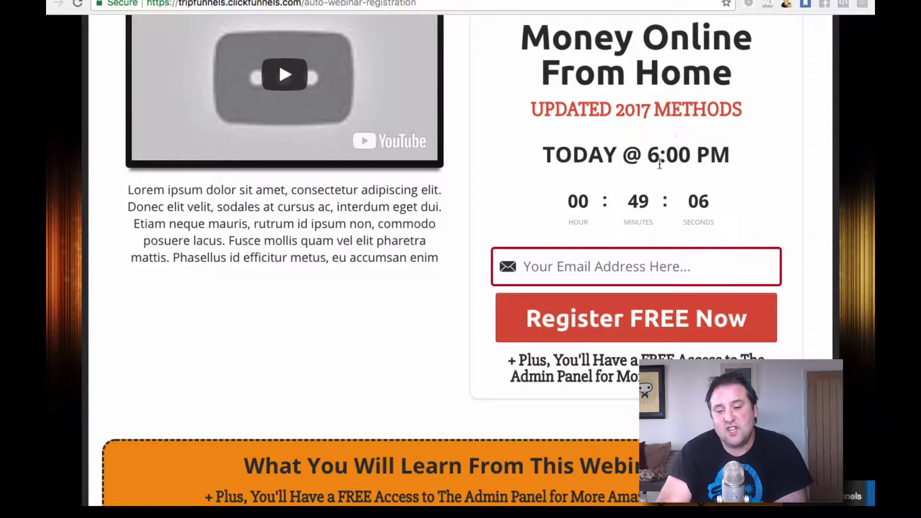
scroll(622, 182, "up", 3)
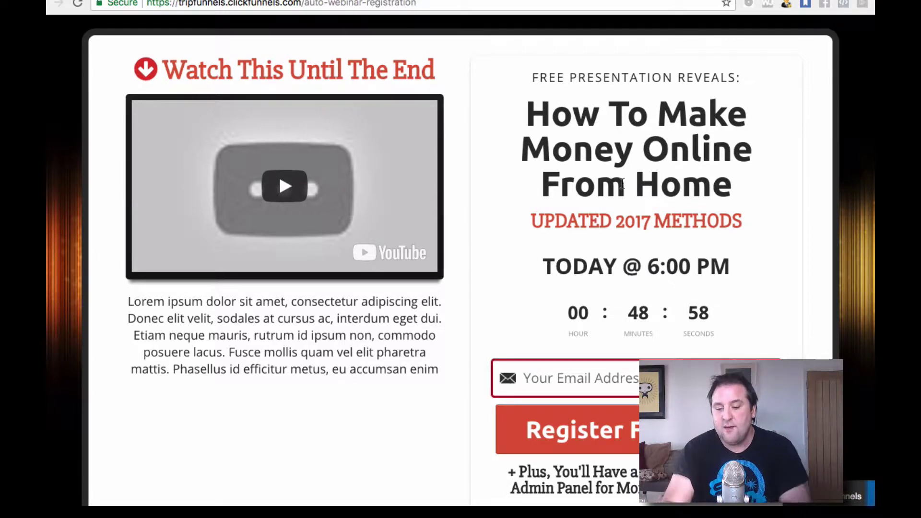
scroll(651, 269, "down", 1)
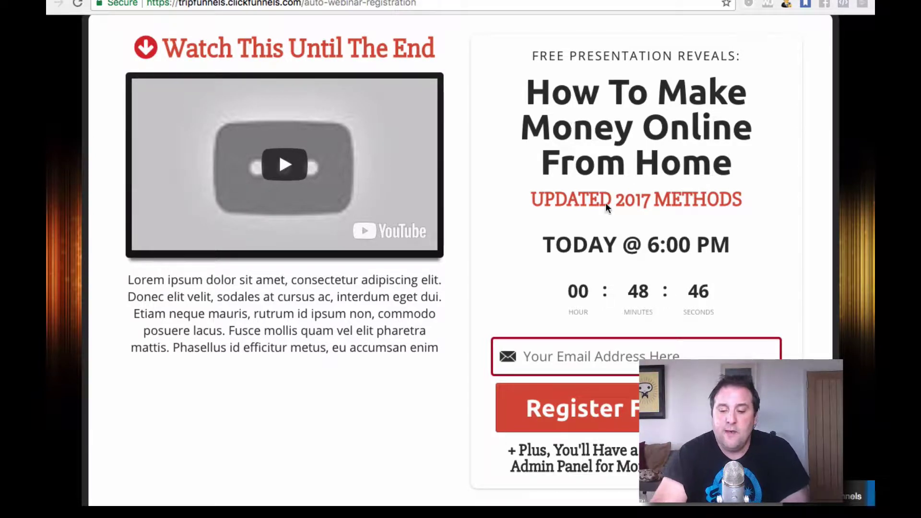
scroll(607, 209, "up", 1)
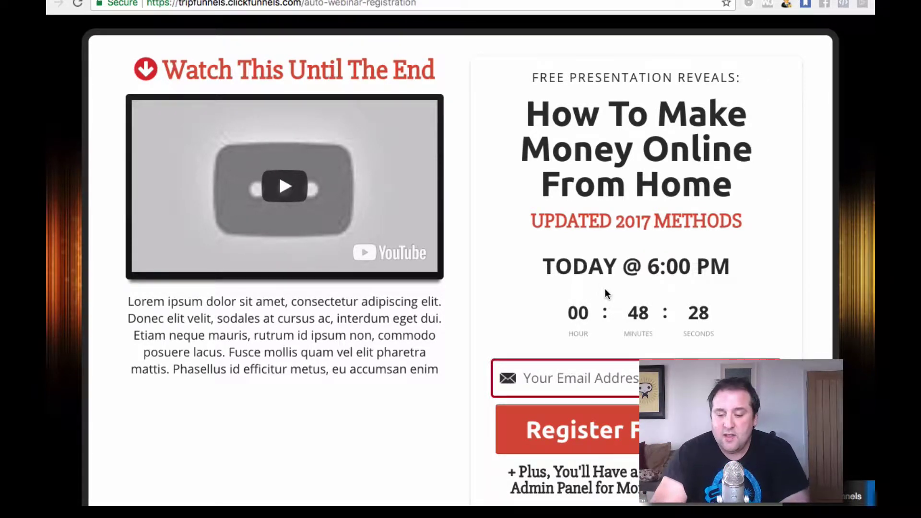
scroll(607, 293, "down", 1)
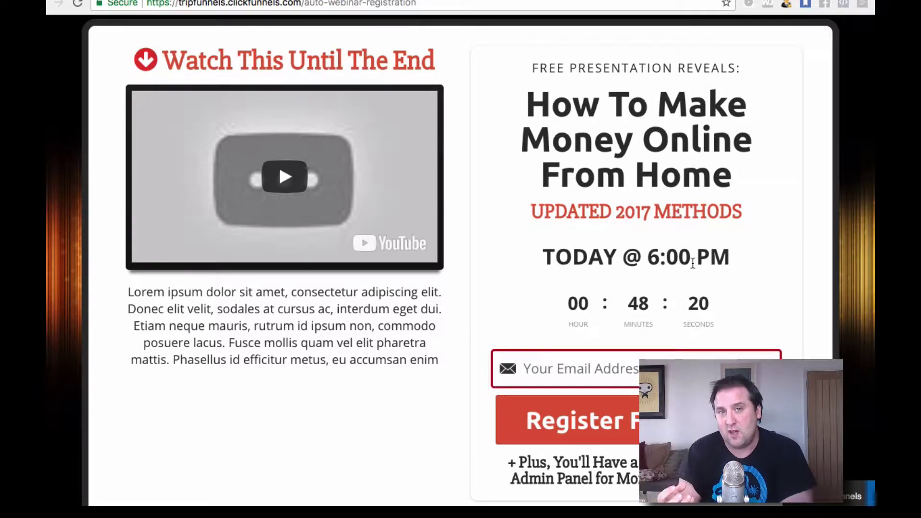
scroll(677, 272, "down", 3)
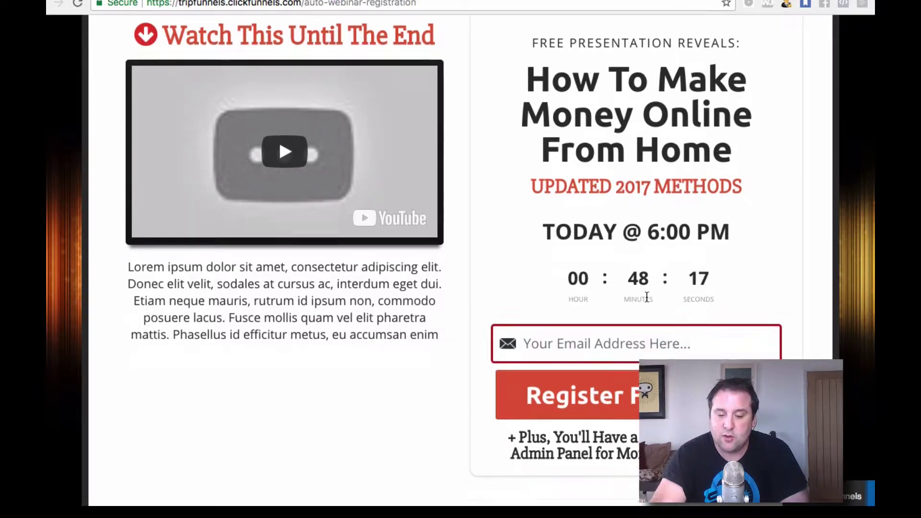
Step: Put the caret in the live registration page's email field and scroll through the page
left_click(634, 289)
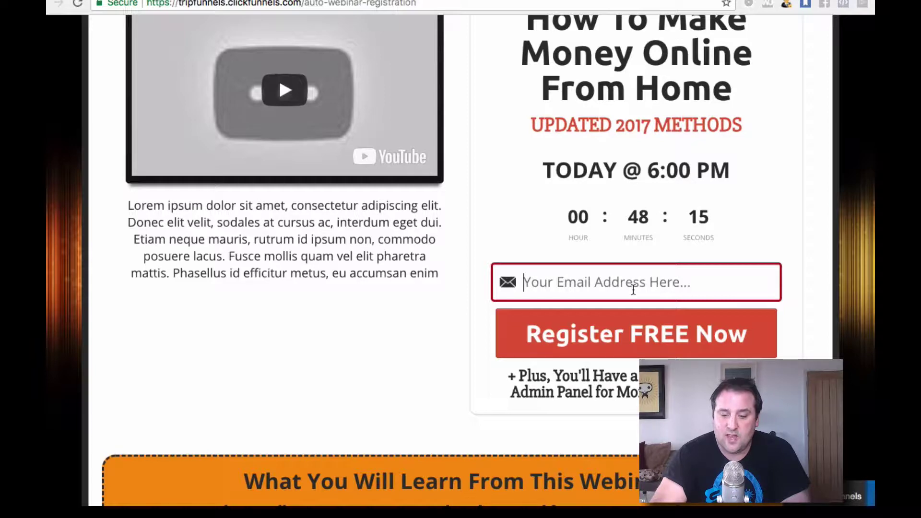
scroll(517, 227, "up", 2)
scroll(517, 226, "down", 3)
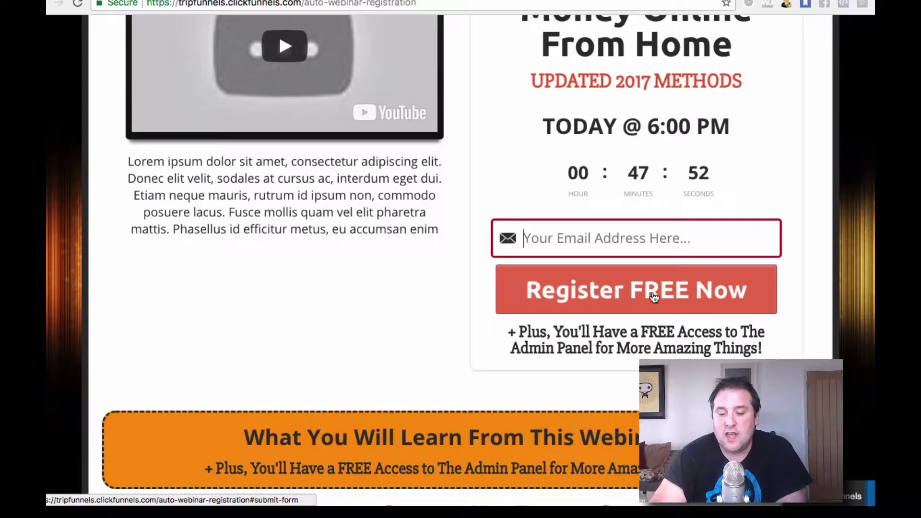
scroll(654, 298, "up", 1)
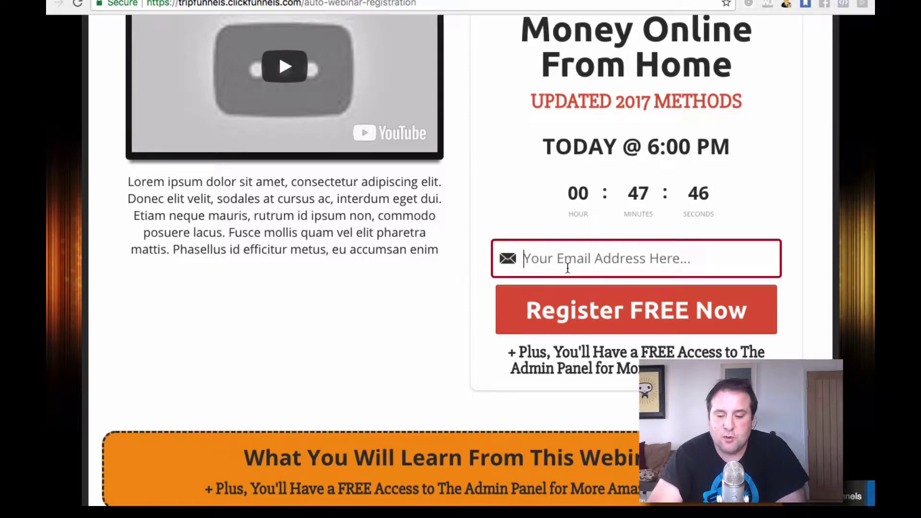
scroll(696, 336, "up", 2)
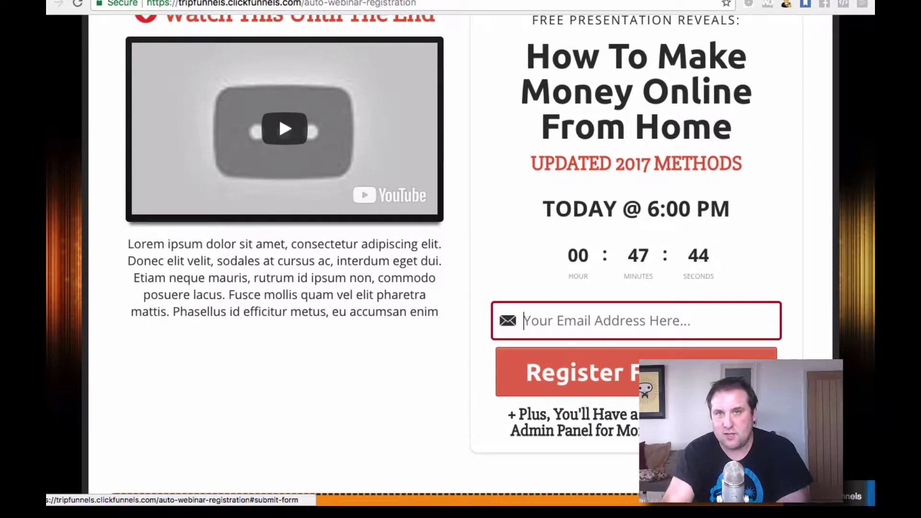
scroll(646, 319, "down", 2)
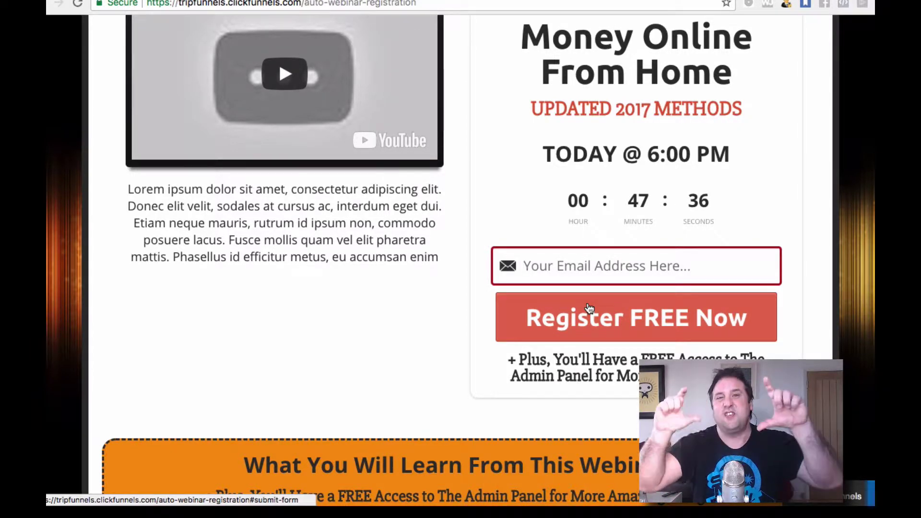
scroll(595, 290, "up", 2)
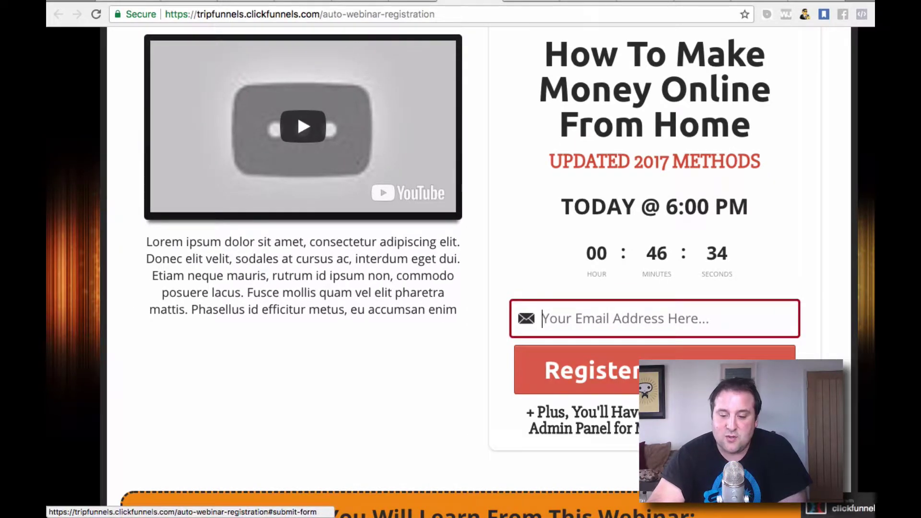
scroll(670, 322, "down", 2)
scroll(671, 322, "up", 2)
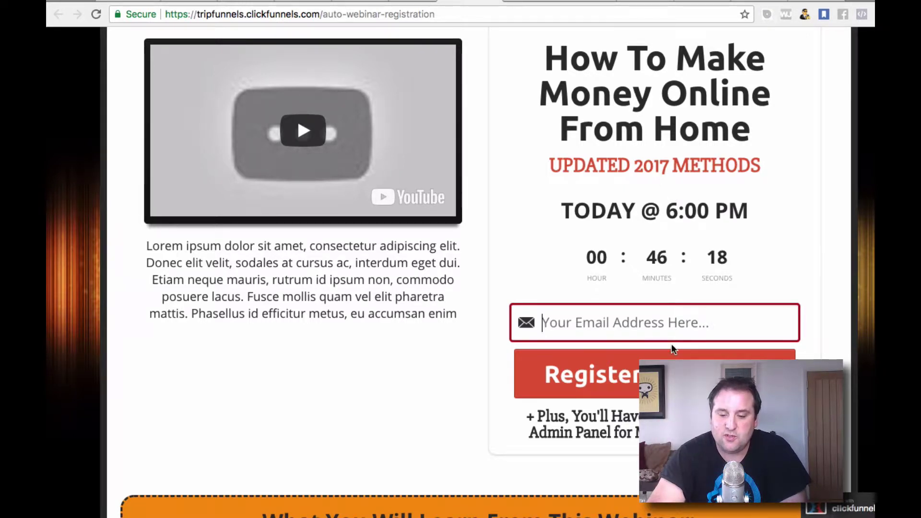
scroll(673, 347, "down", 1)
scroll(552, 192, "up", 2)
Step: Open the live Webinar Countdown page listing the Tue, Apr 17 2018 webinar times
left_click(434, 4)
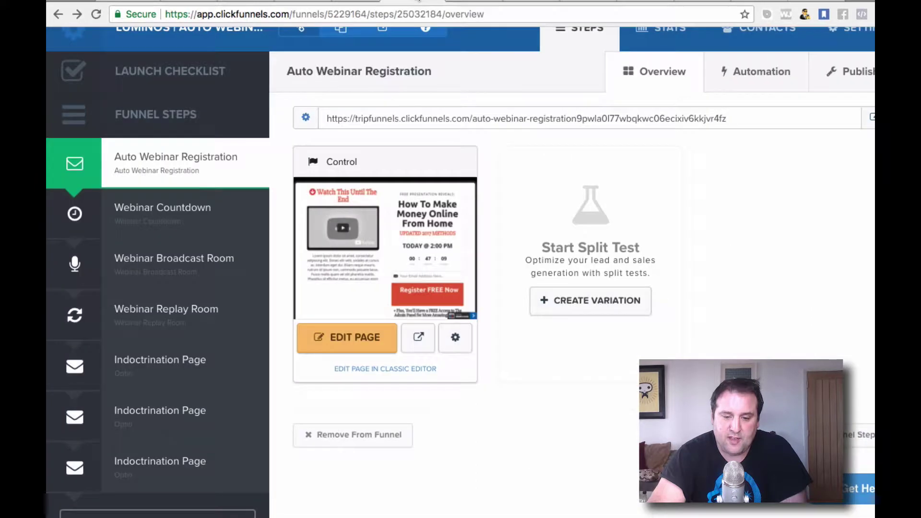
left_click(193, 220)
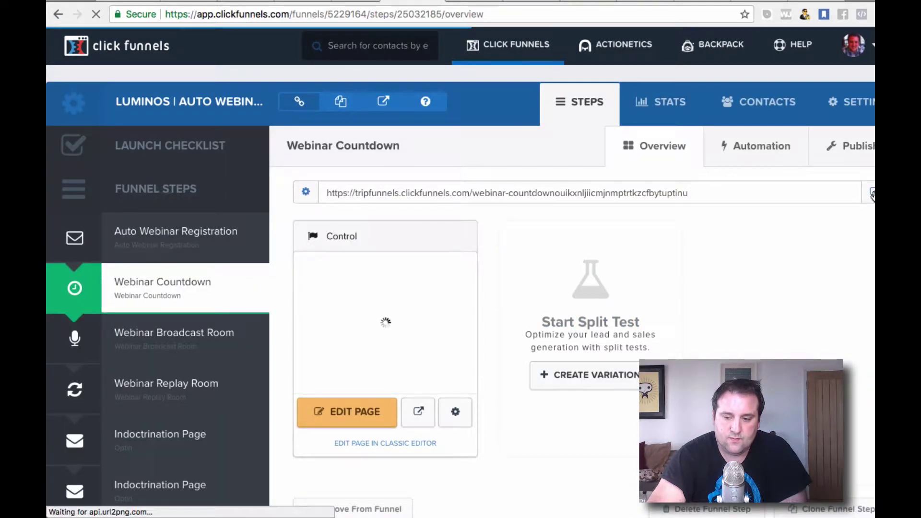
left_click(419, 411)
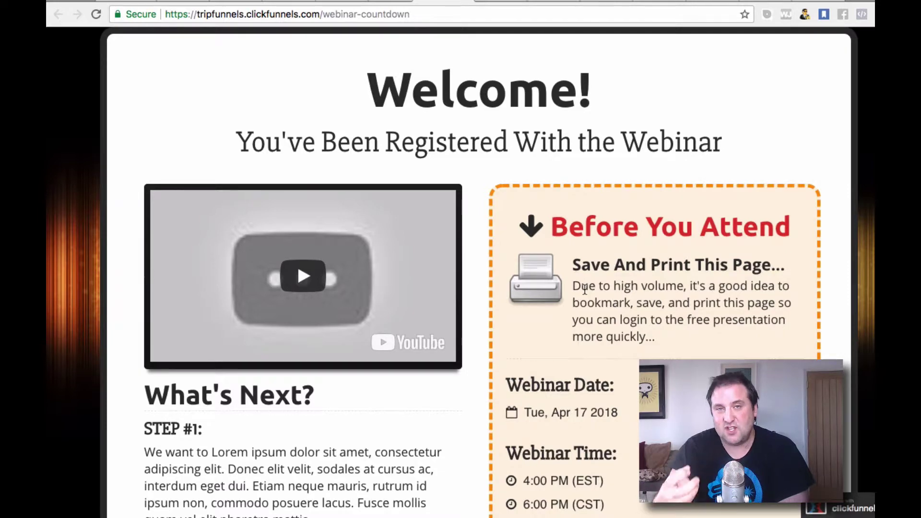
scroll(599, 324, "down", 7)
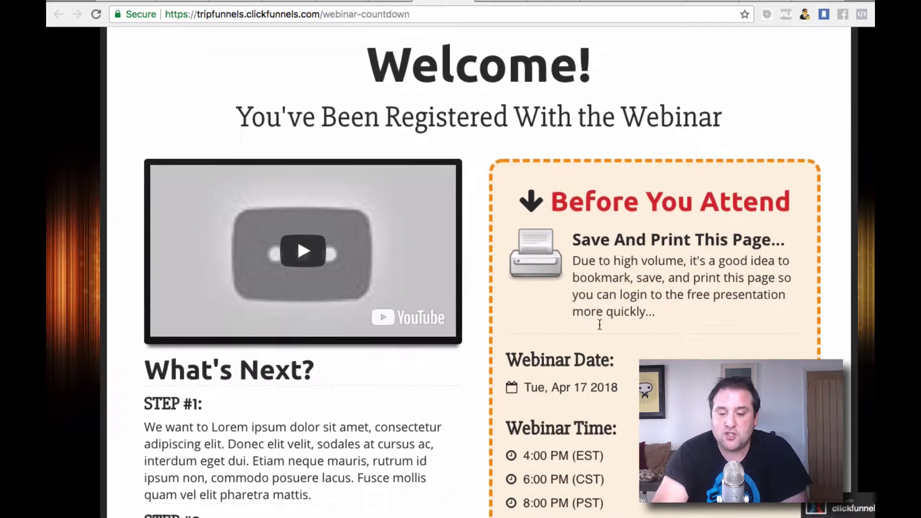
scroll(600, 324, "up", 8)
scroll(599, 323, "down", 5)
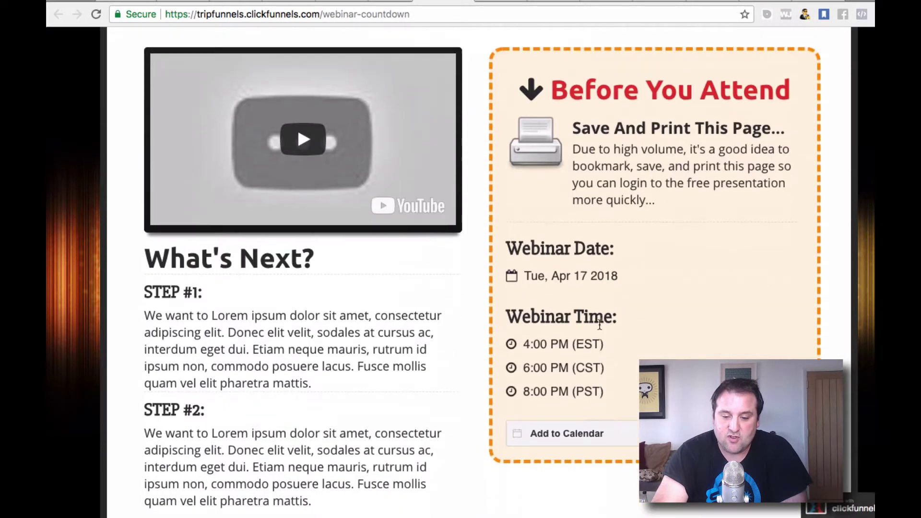
scroll(599, 327, "up", 6)
scroll(565, 107, "down", 3)
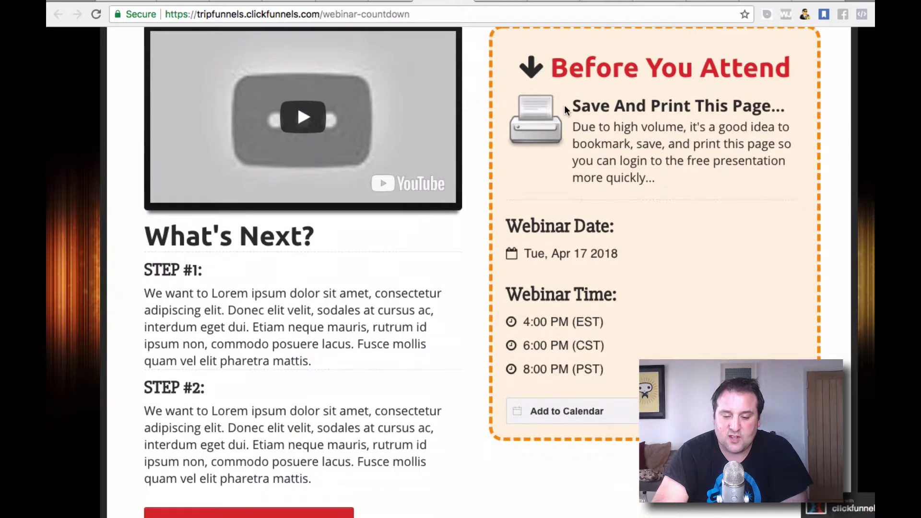
scroll(565, 106, "up", 1)
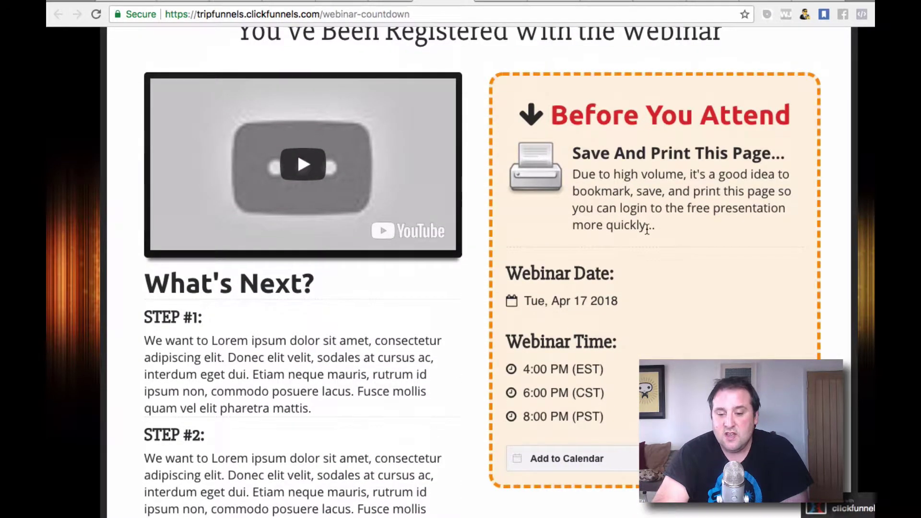
scroll(588, 285, "down", 1)
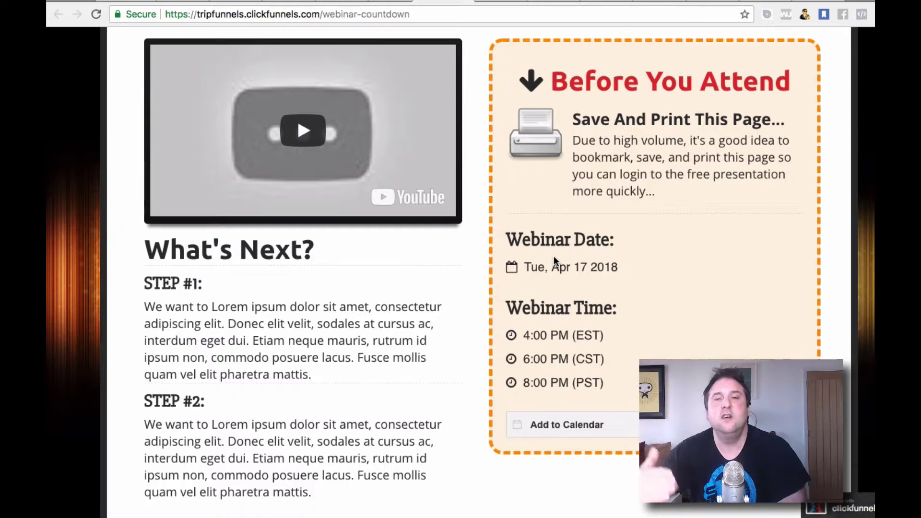
scroll(556, 264, "down", 2)
scroll(565, 279, "up", 3)
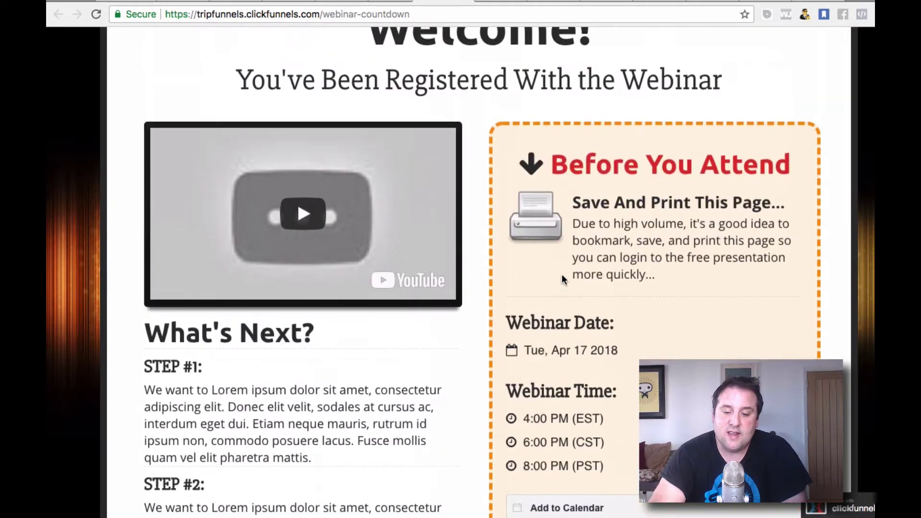
scroll(563, 279, "up", 1)
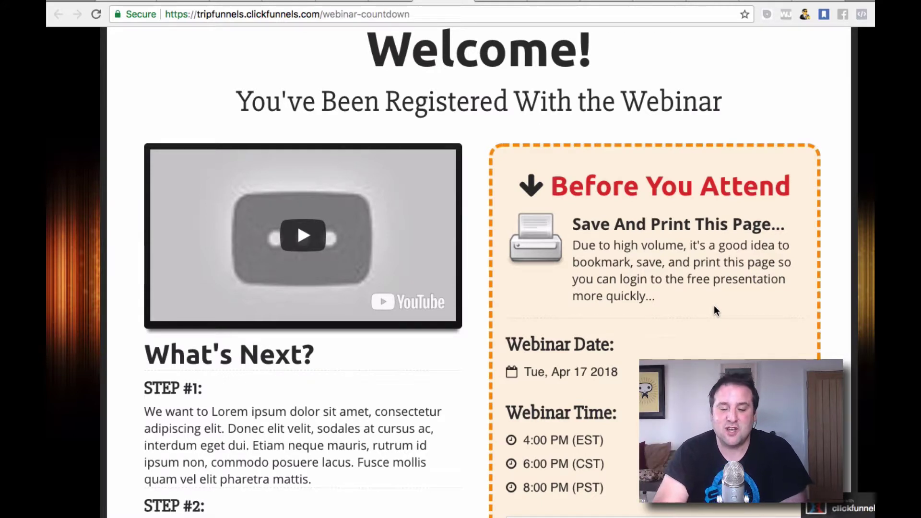
scroll(714, 305, "down", 2)
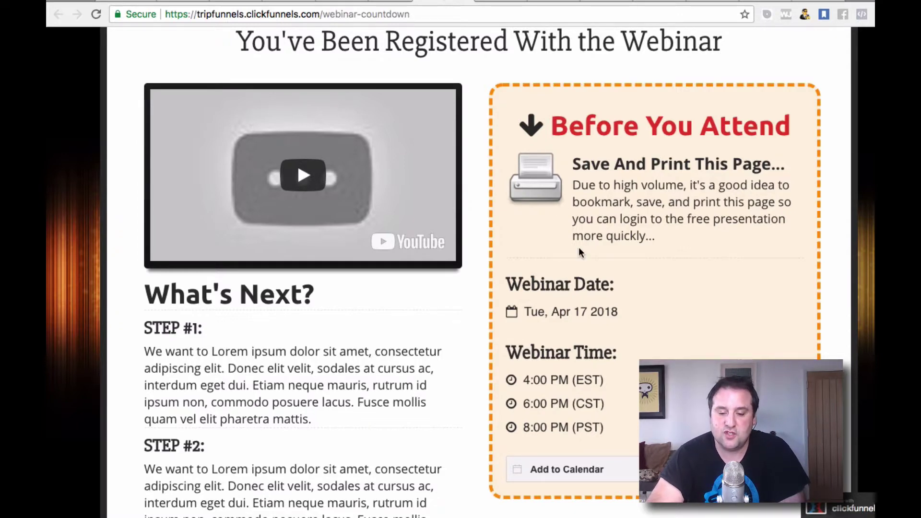
scroll(578, 246, "down", 3)
scroll(579, 247, "up", 5)
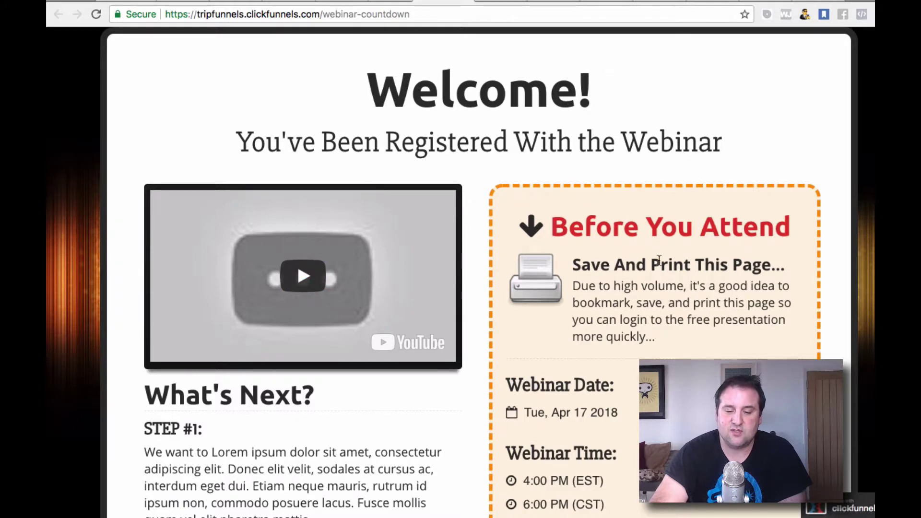
scroll(659, 260, "down", 3)
scroll(600, 144, "up", 3)
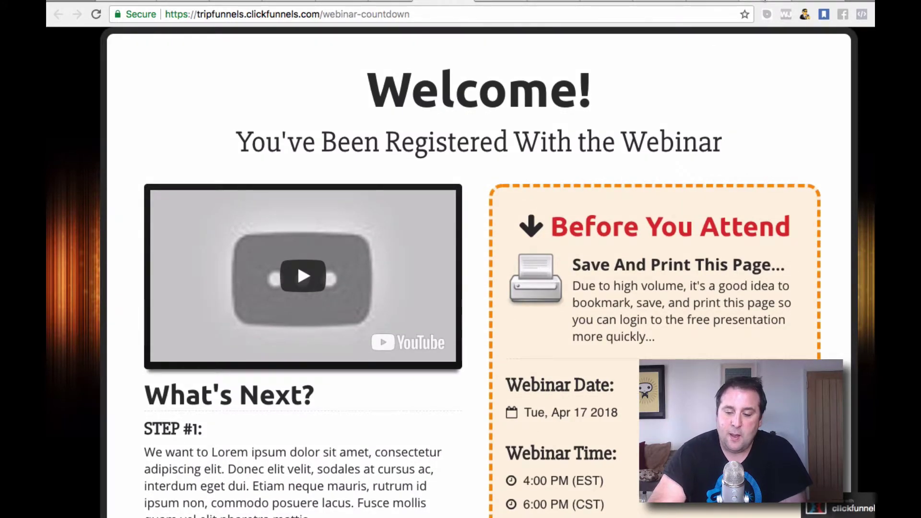
scroll(614, 260, "down", 2)
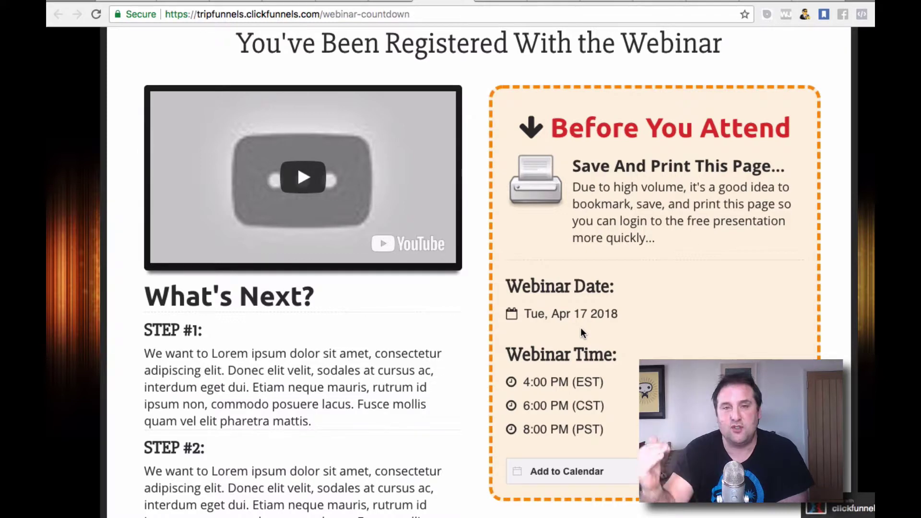
Step: Copy the first like-live replay's registration URL from the Demio events dashboard
left_click(765, 1)
left_click(819, 1)
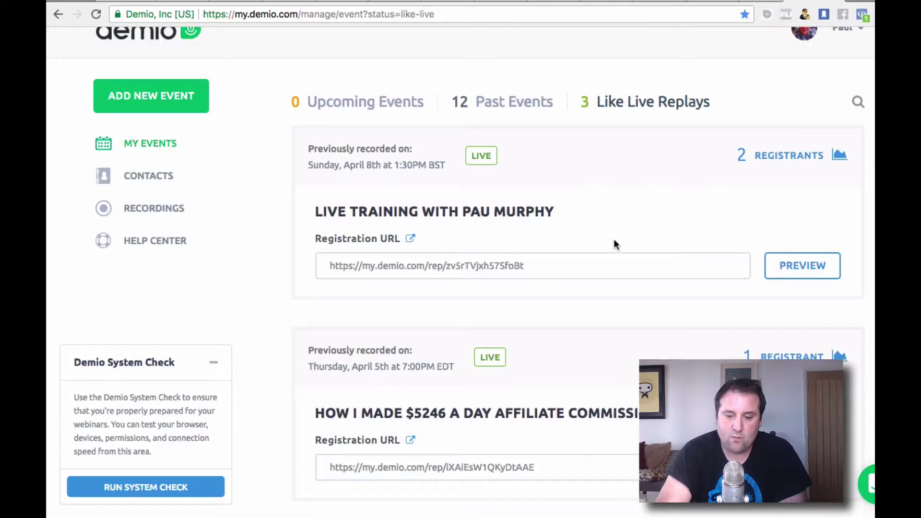
scroll(614, 244, "up", 1)
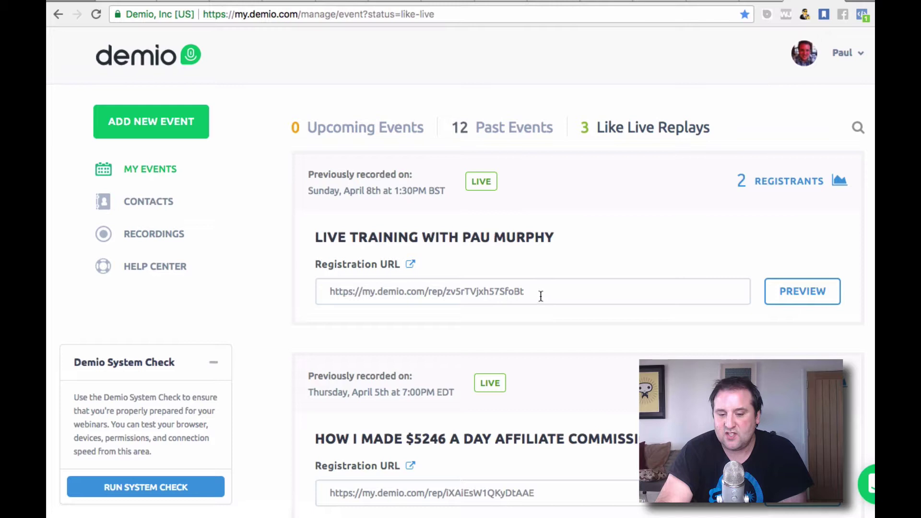
left_click_drag(536, 294, 315, 284)
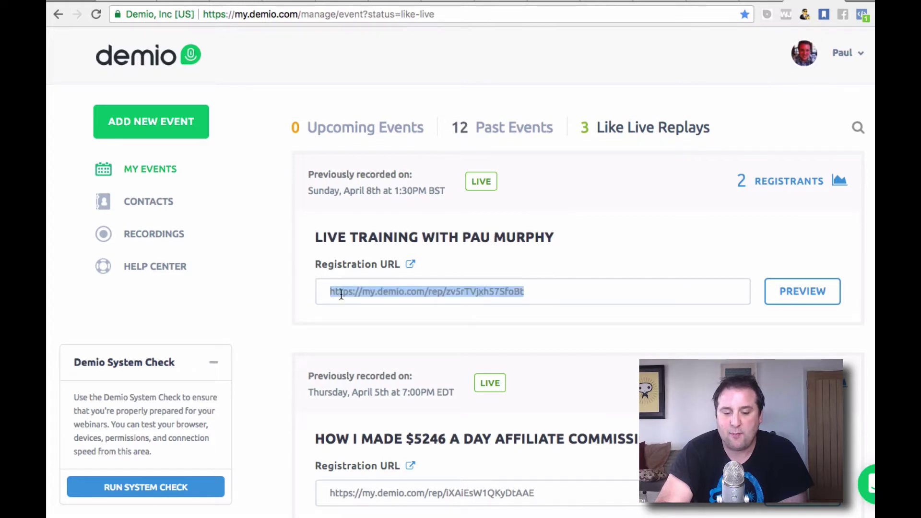
right_click(340, 293)
left_click(374, 324)
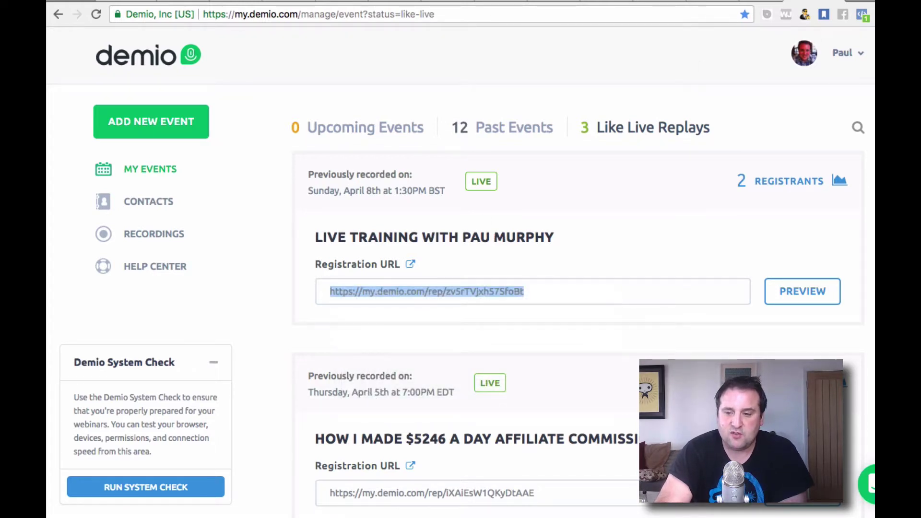
Step: Load the copied registration URL in a new tab, then close that tab
key("super+t")
key("super+v")
key("Return")
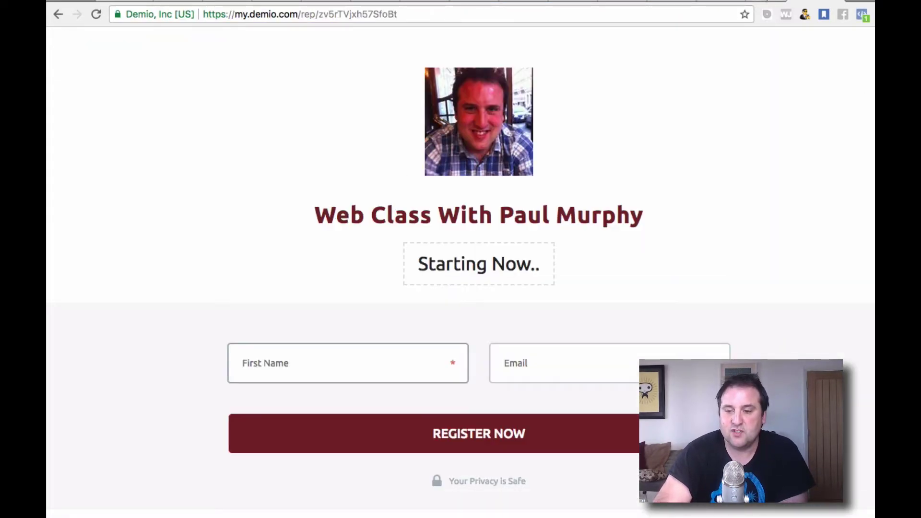
key("super+w")
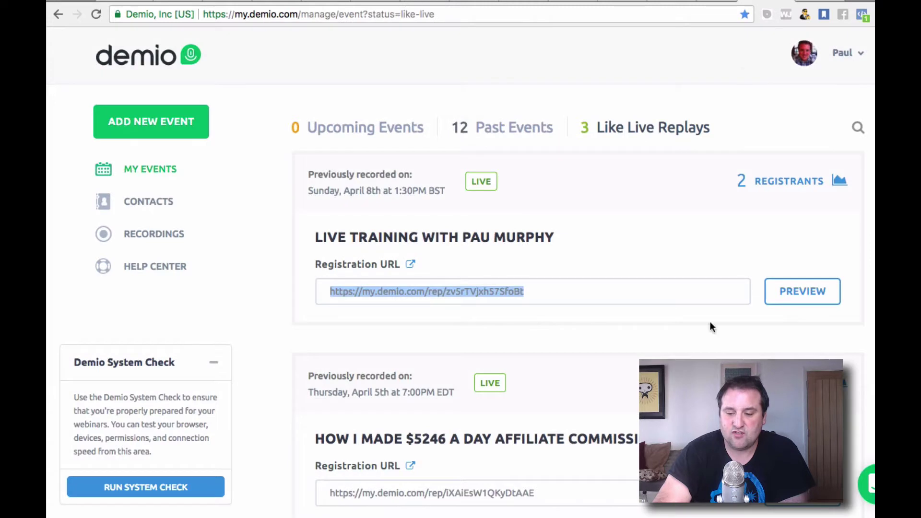
Step: Copy the first replay's event.demio.com jump URL from its preview page
left_click(803, 293)
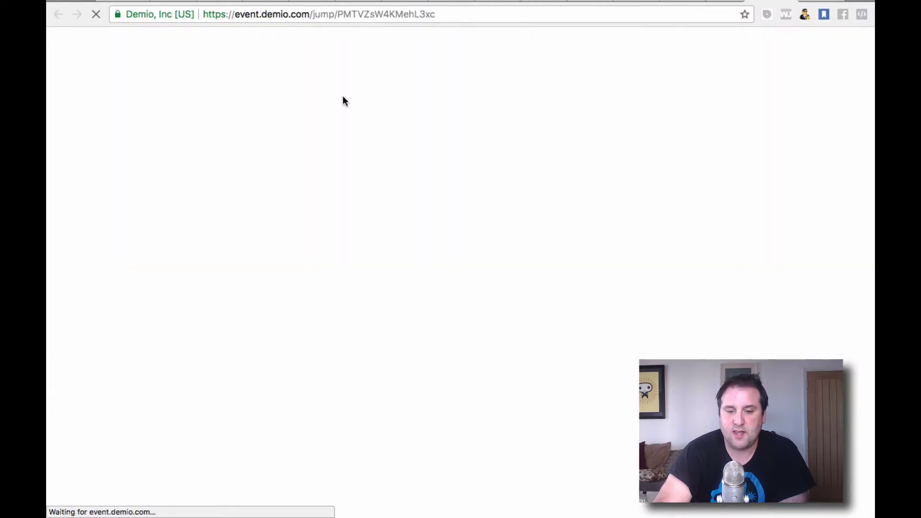
left_click(369, 18)
right_click(369, 18)
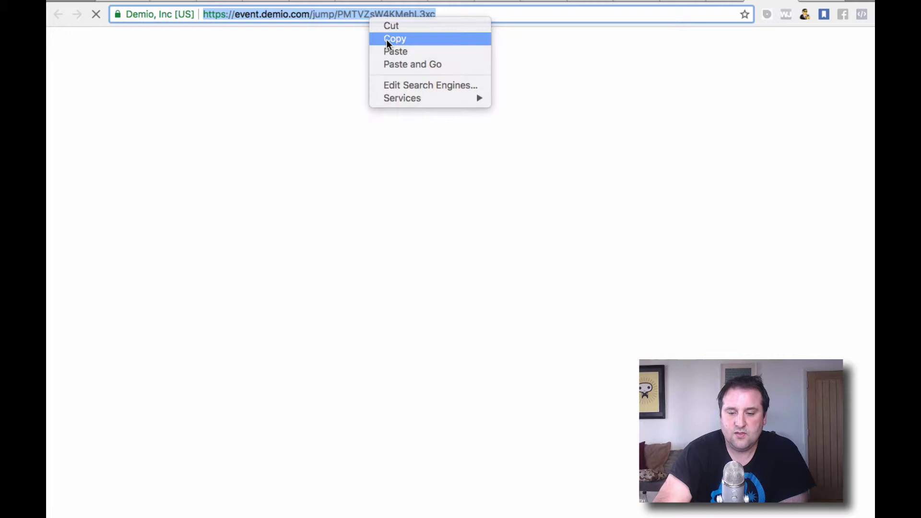
left_click(387, 38)
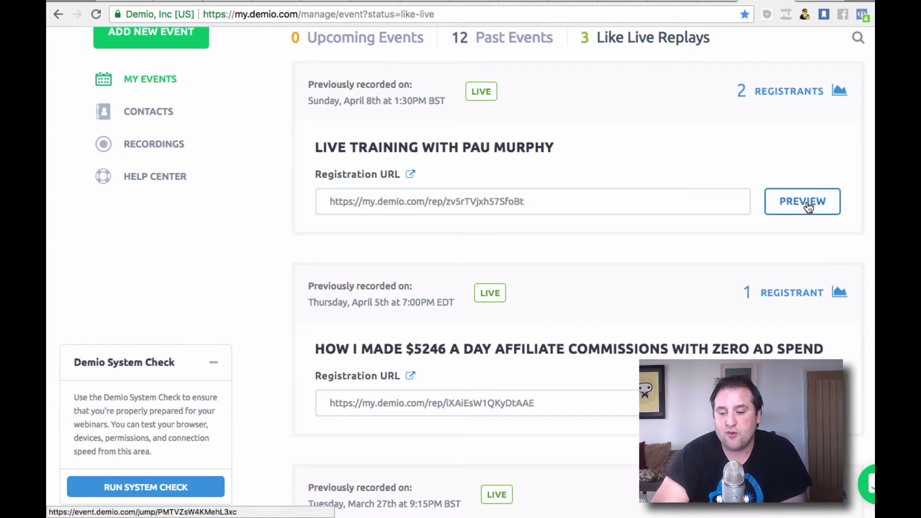
left_click(809, 206)
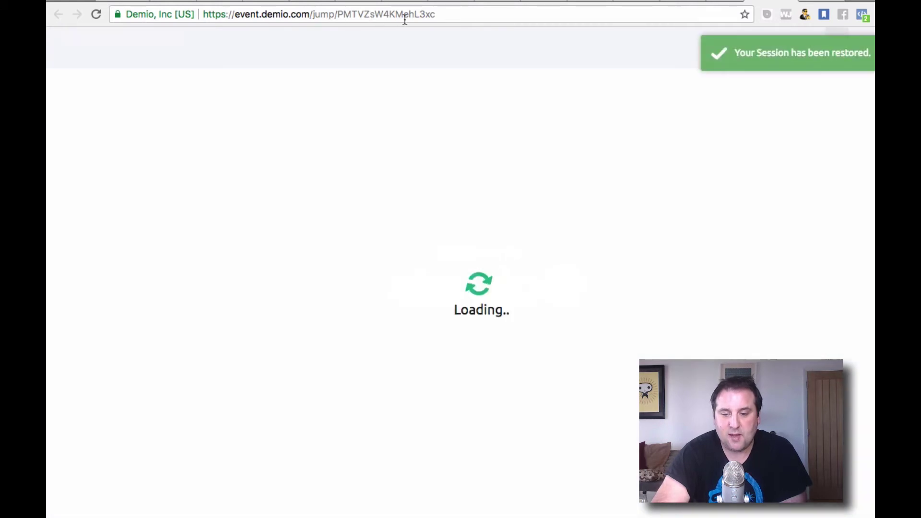
left_click(824, 2)
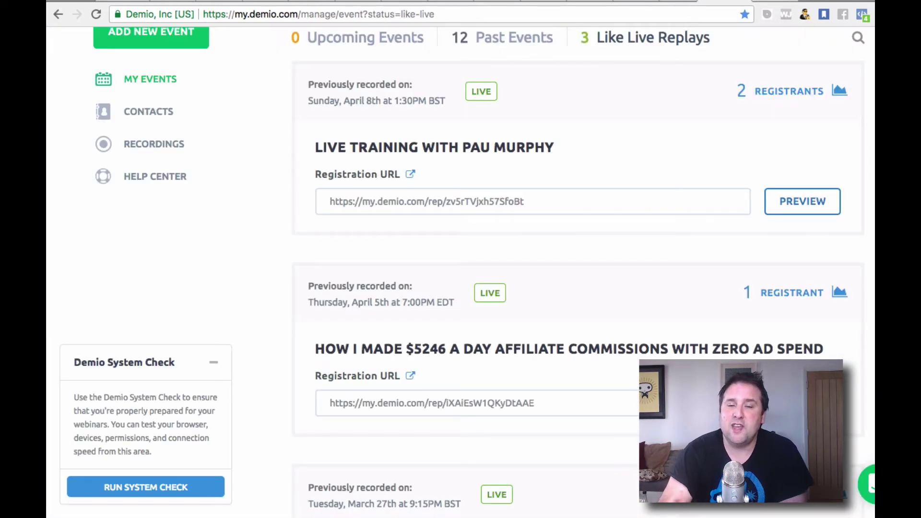